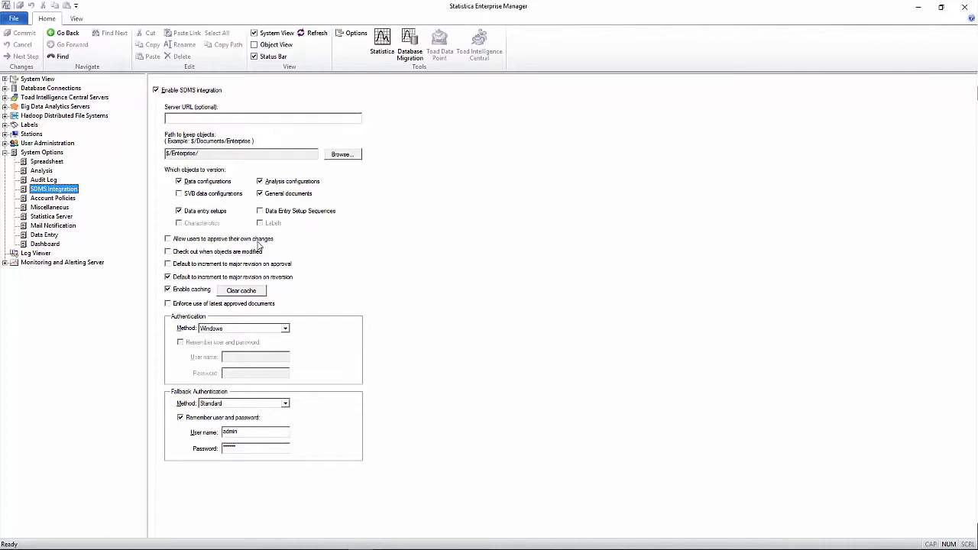
Step: Toggle 'Allow users to approve their own changes' in the SDMS Integration options
{"action": "left_click", "coordinate": [260, 241]}
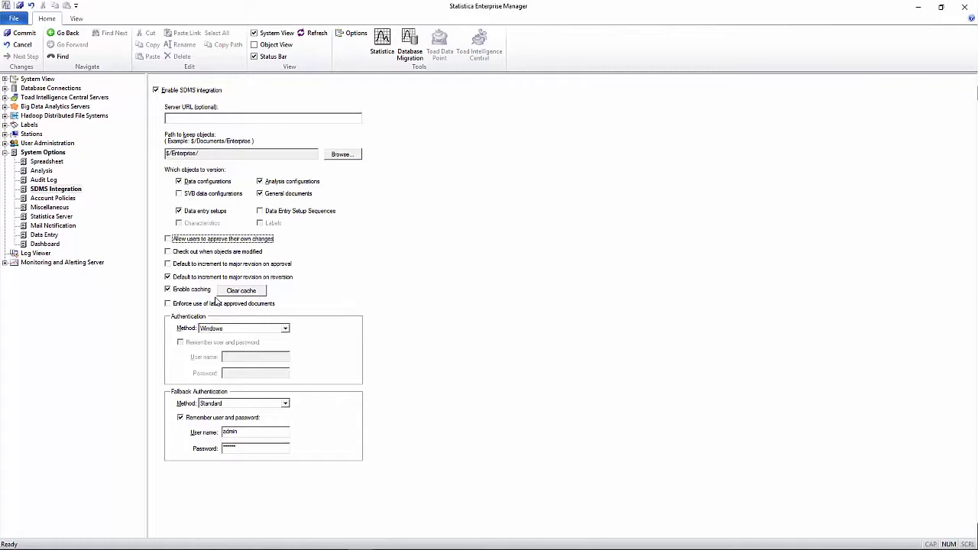
Step: Move to the Data Entry options, confirming the self-approval change with its entered reason
{"action": "left_click", "coordinate": [44, 235]}
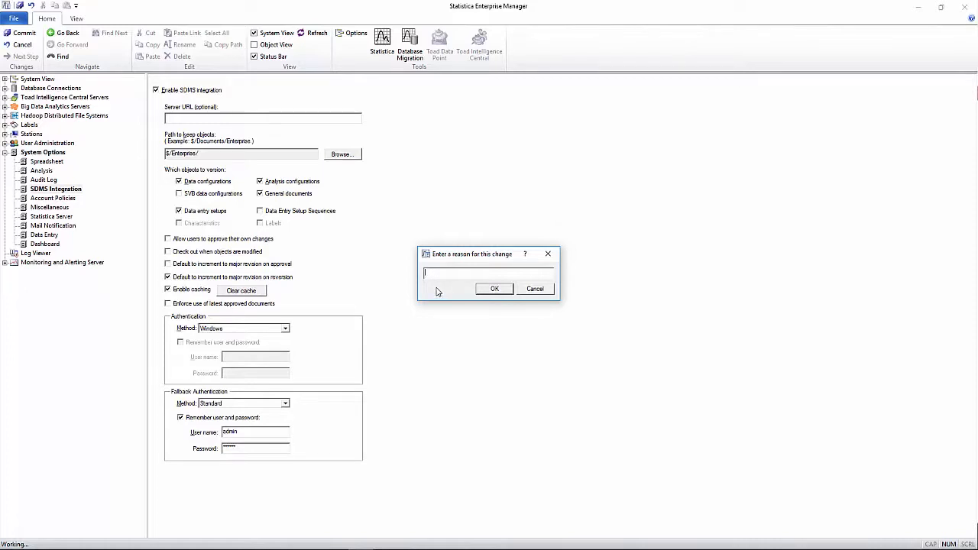
{"action": "type", "text": "just"}
{"action": "left_click", "coordinate": [494, 289]}
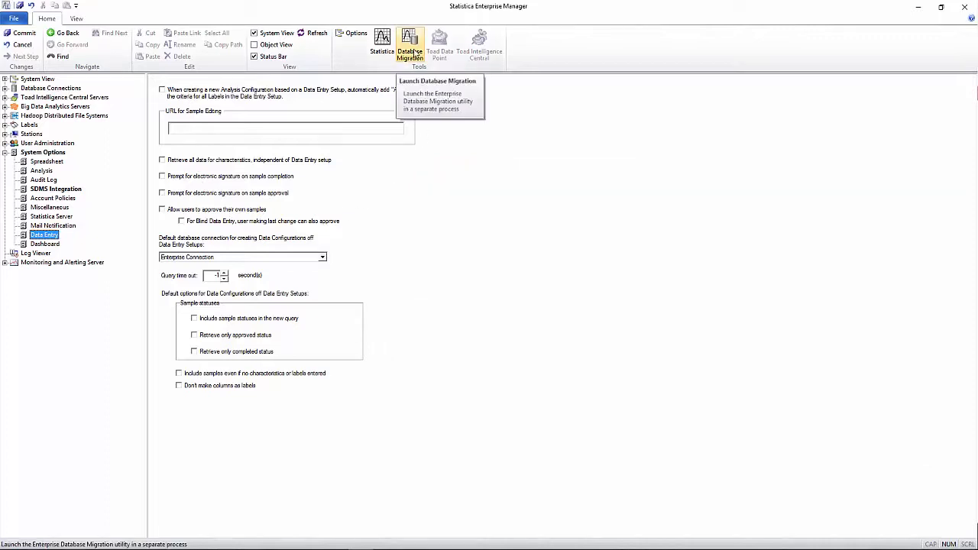
Step: Connect the migration utility's source to SEWSS and its destination to SEWSS_Production
{"action": "left_click", "coordinate": [410, 46]}
{"action": "left_click", "coordinate": [432, 178]}
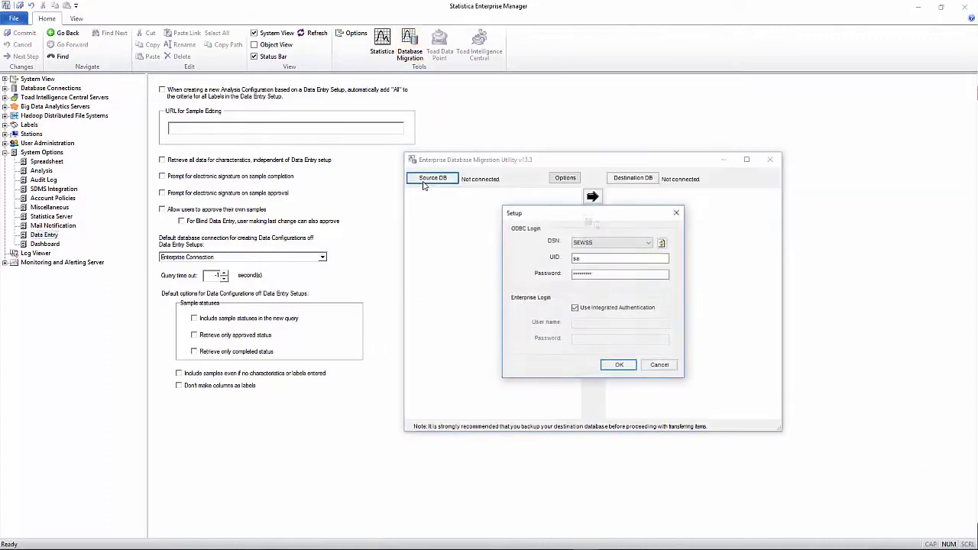
{"action": "left_click", "coordinate": [618, 365]}
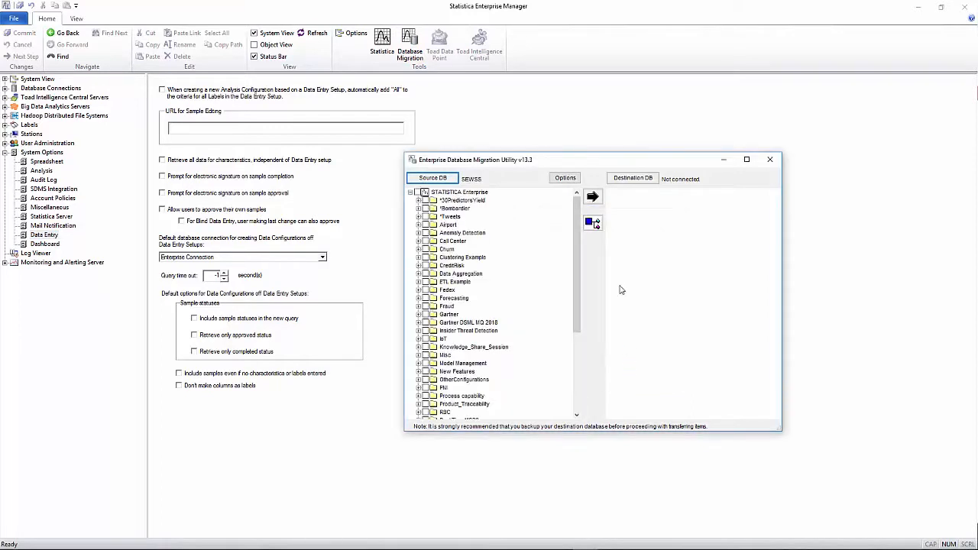
{"action": "left_click", "coordinate": [632, 178]}
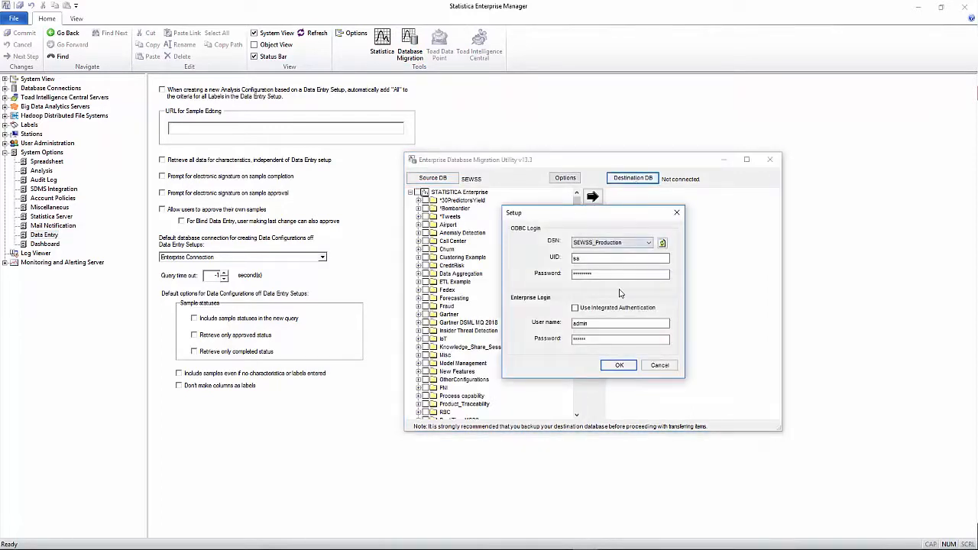
{"action": "left_click", "coordinate": [617, 367]}
Step: Mark Champion_Model 2 in the Gartner DSML MQ 2018 folder for transfer and accept the migration options
{"action": "left_click", "coordinate": [426, 314]}
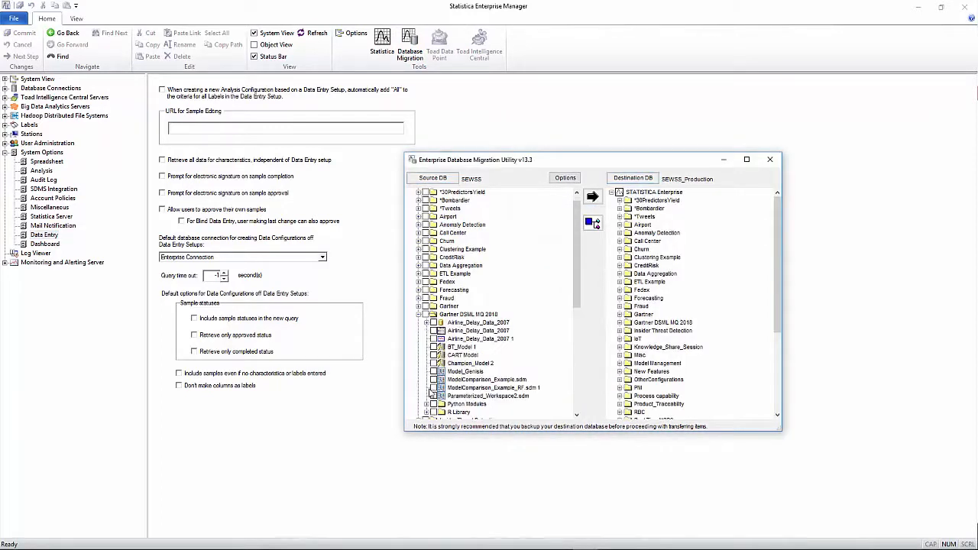
{"action": "left_click", "coordinate": [434, 367]}
{"action": "left_click", "coordinate": [437, 364]}
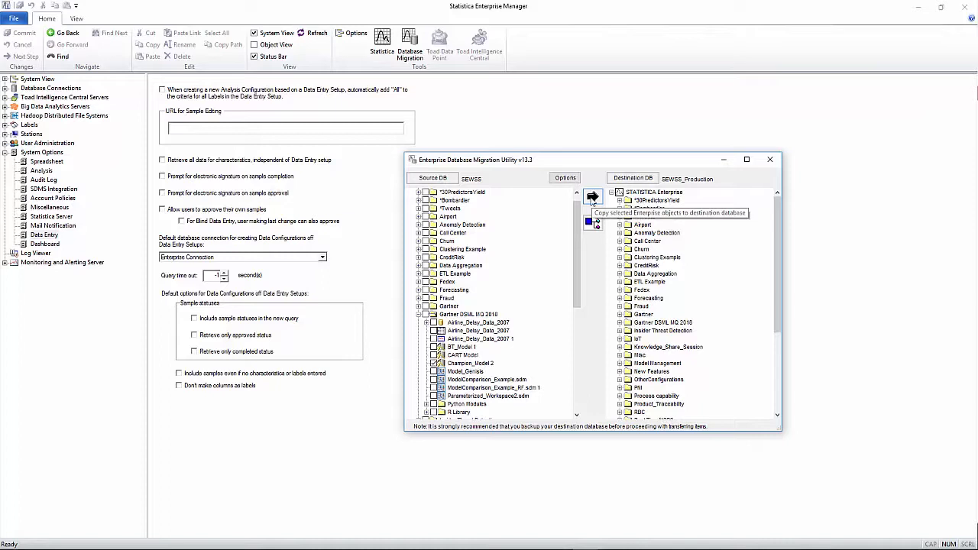
{"action": "left_click", "coordinate": [565, 178]}
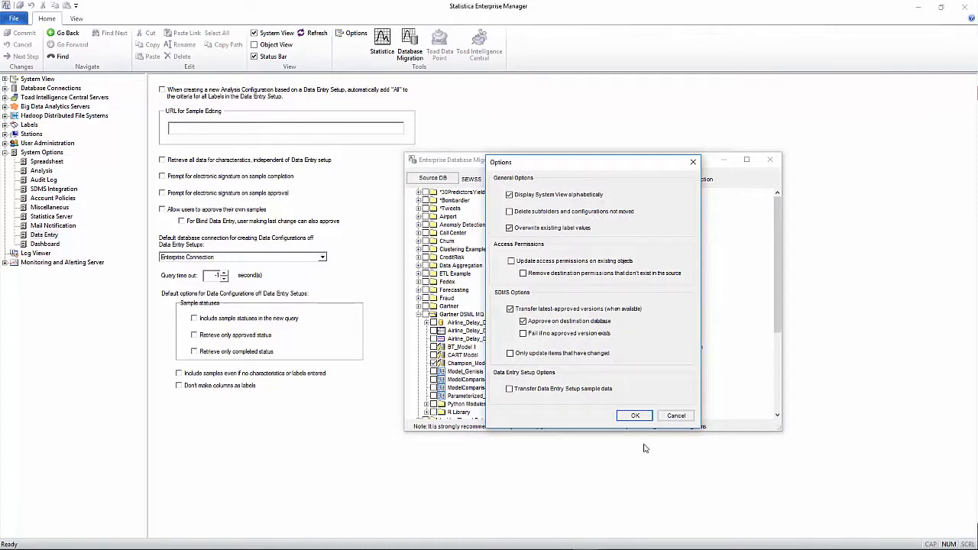
{"action": "left_click", "coordinate": [635, 416]}
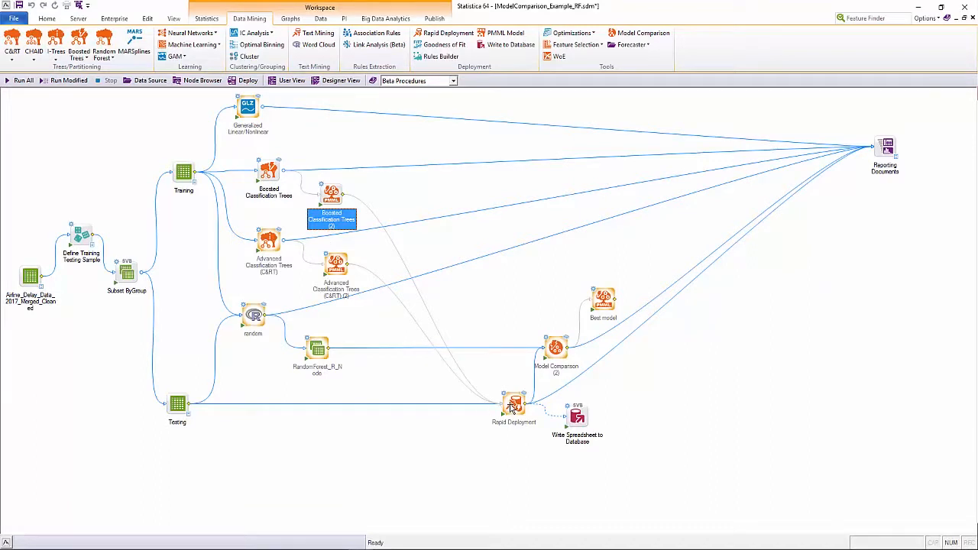
Step: Add a PMML model node, load Champion_Model 2 from Enterprise into it and start linking it toward Rapid Deployment
{"action": "left_click", "coordinate": [504, 34]}
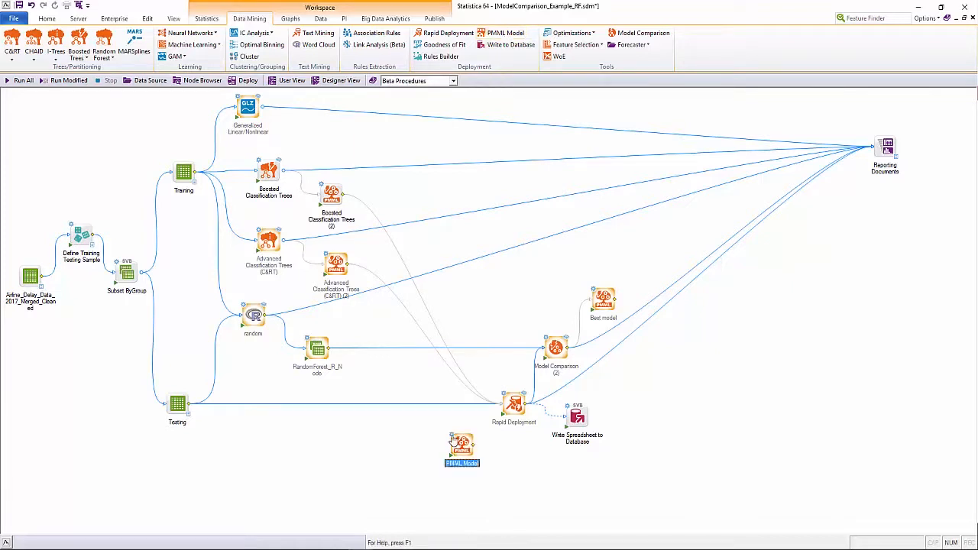
{"action": "double_click", "coordinate": [455, 442]}
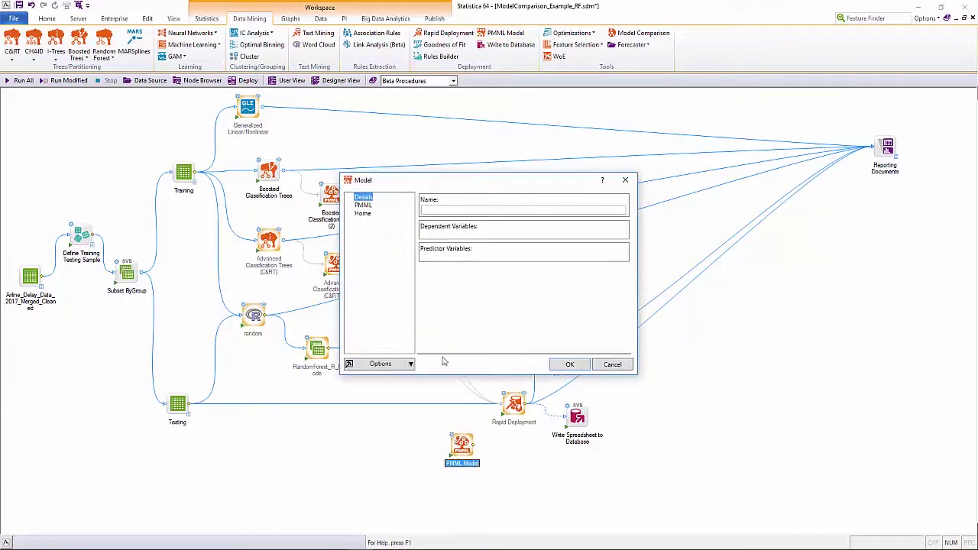
{"action": "left_click", "coordinate": [363, 204]}
{"action": "left_click", "coordinate": [429, 199]}
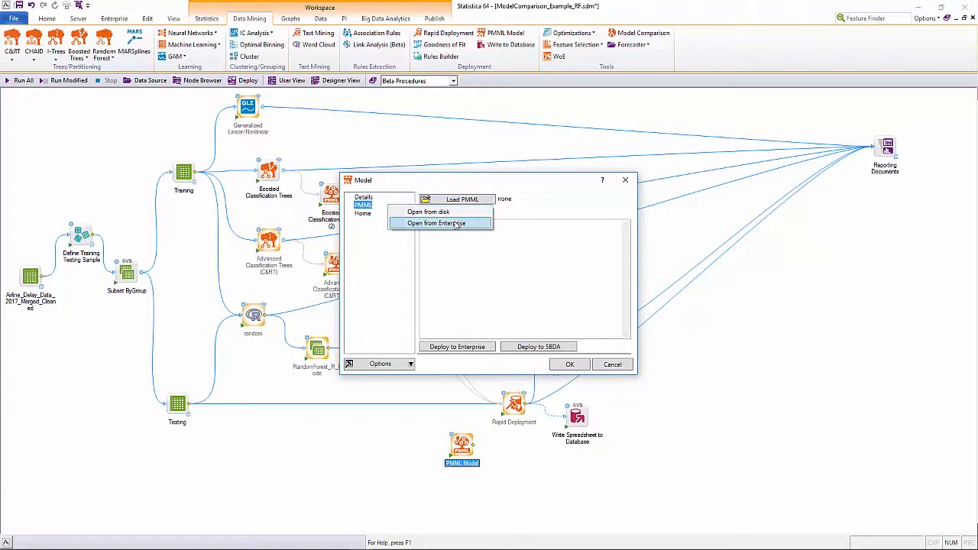
{"action": "left_click", "coordinate": [455, 224]}
{"action": "left_click", "coordinate": [453, 279]}
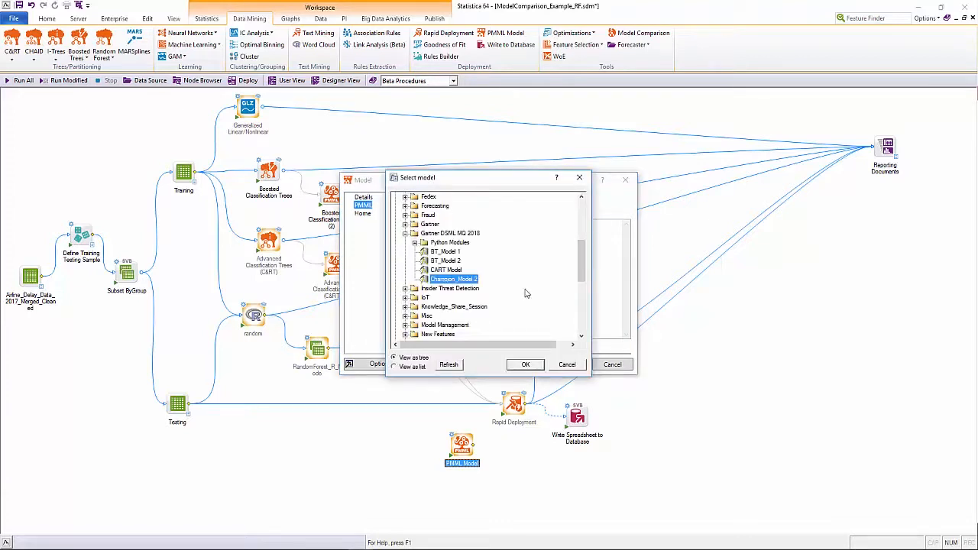
{"action": "left_click", "coordinate": [526, 365]}
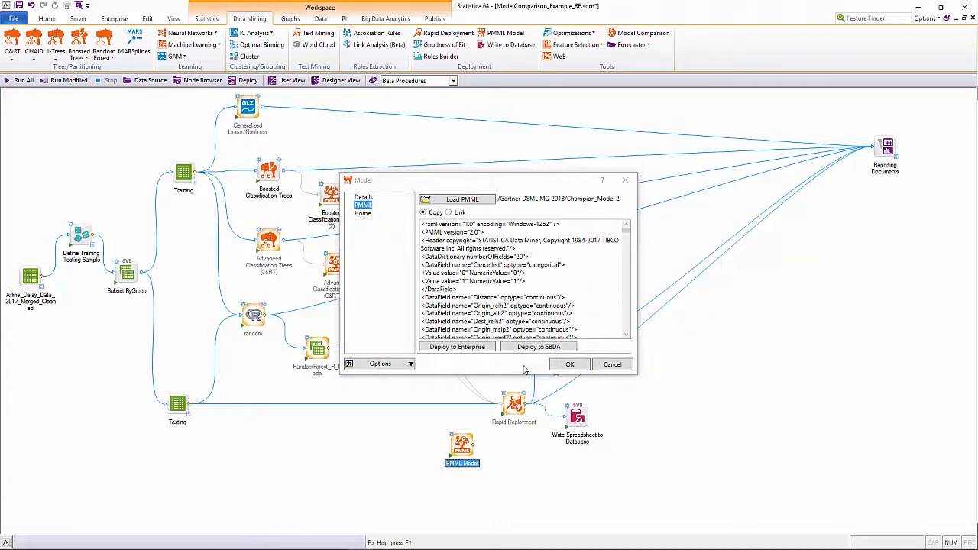
{"action": "left_click", "coordinate": [570, 365]}
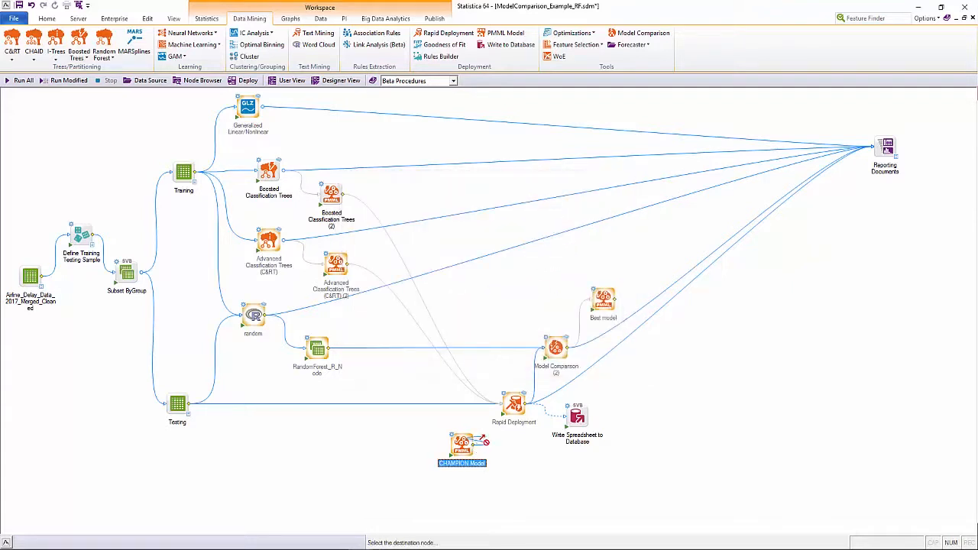
{"action": "left_click_drag", "start_coordinate": [473, 450], "coordinate": [500, 417]}
Step: Connect the CHAMPION Model node into Rapid Deployment
{"action": "left_click", "coordinate": [504, 409]}
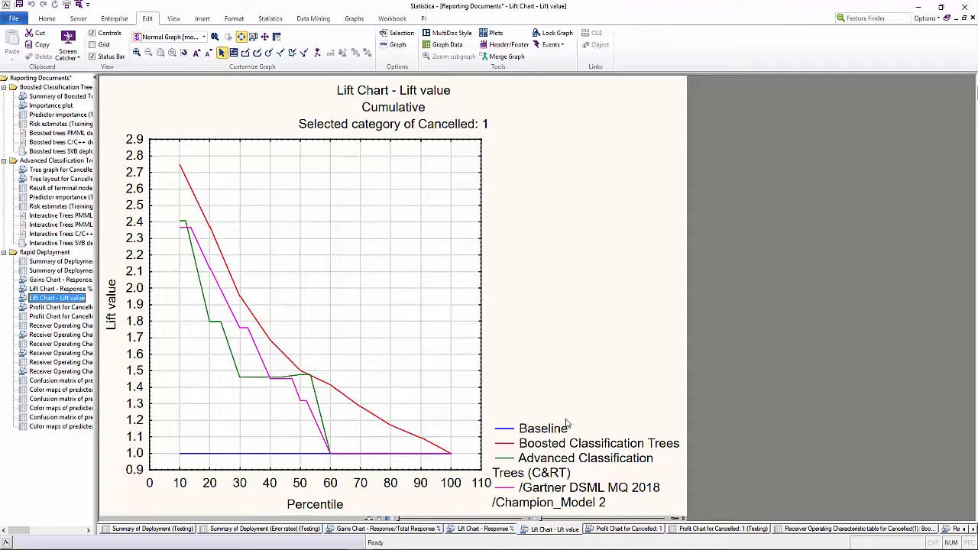
Step: Deploy the Boosted Classification Trees (2) PMML to Enterprise as an update of the existing Champion_Model 2 object
{"action": "left_click", "coordinate": [964, 18]}
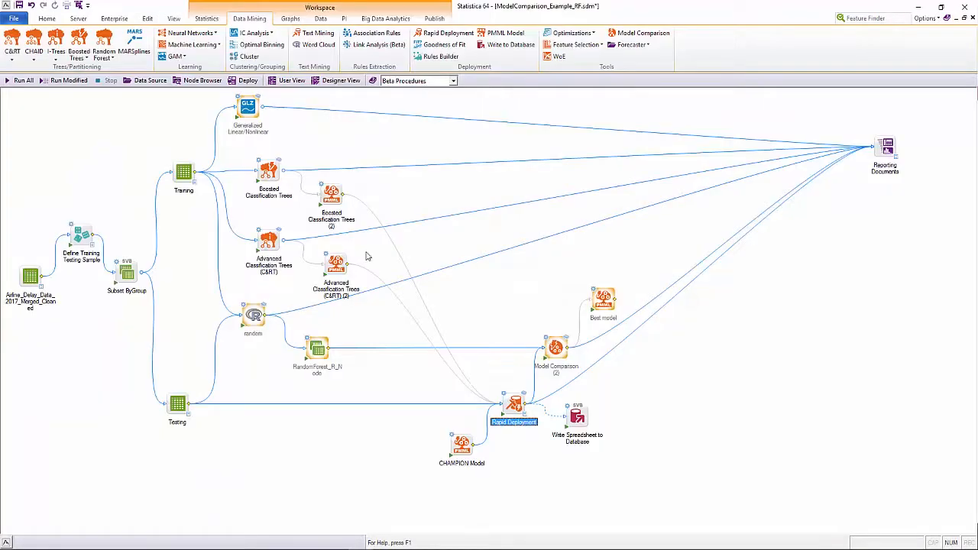
{"action": "double_click", "coordinate": [325, 189]}
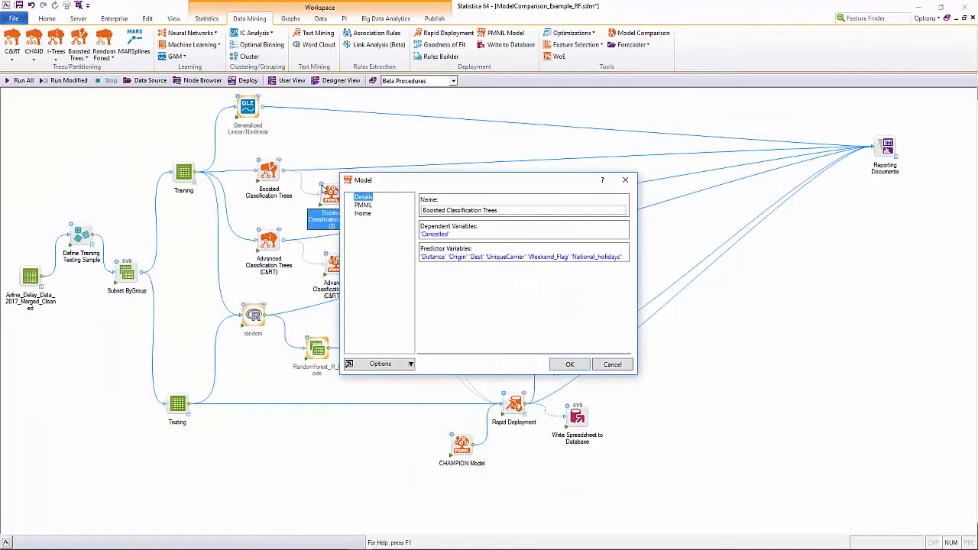
{"action": "left_click", "coordinate": [364, 205]}
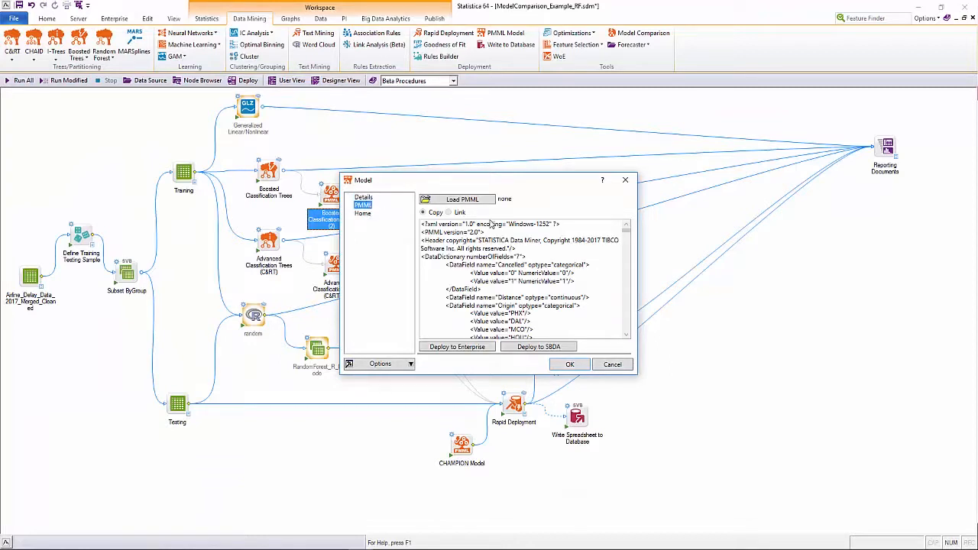
{"action": "left_click", "coordinate": [449, 348]}
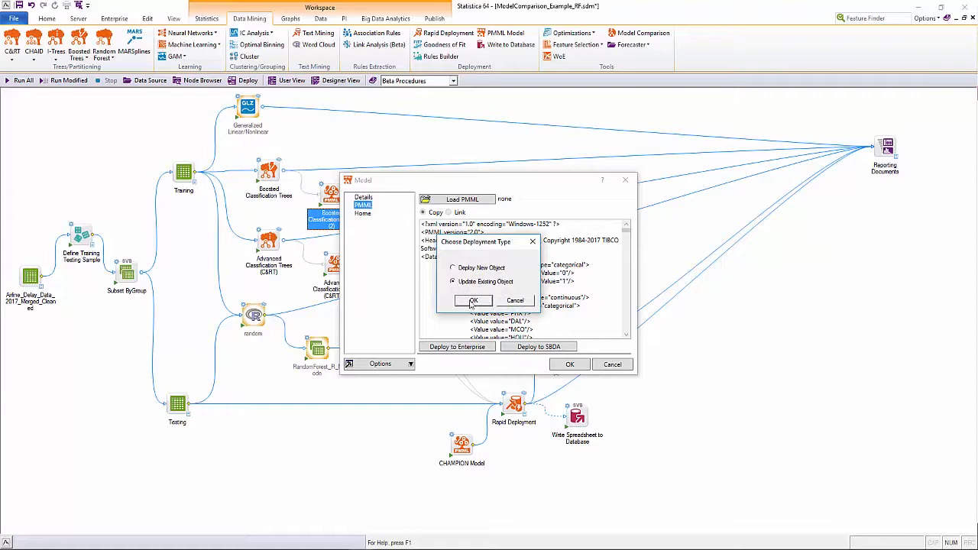
{"action": "left_click", "coordinate": [471, 301]}
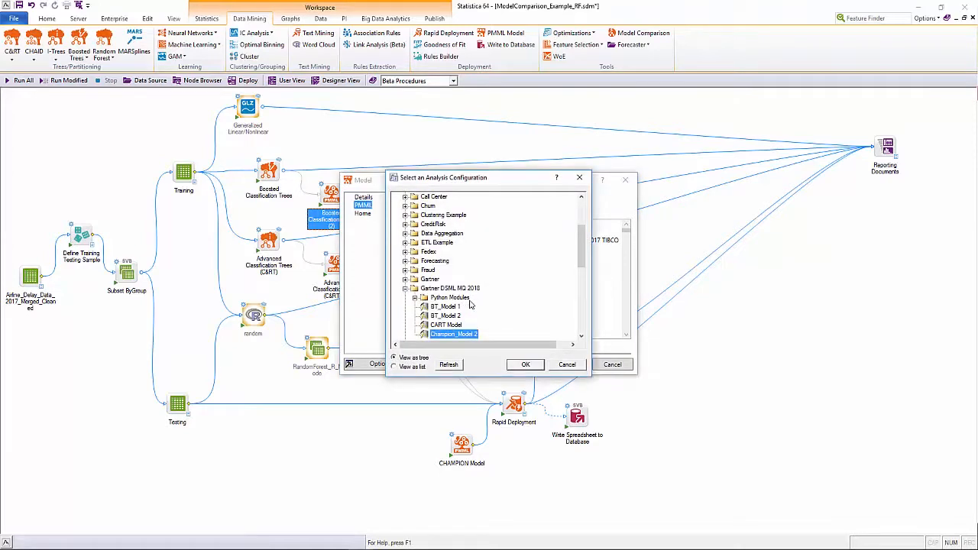
{"action": "left_click", "coordinate": [526, 365]}
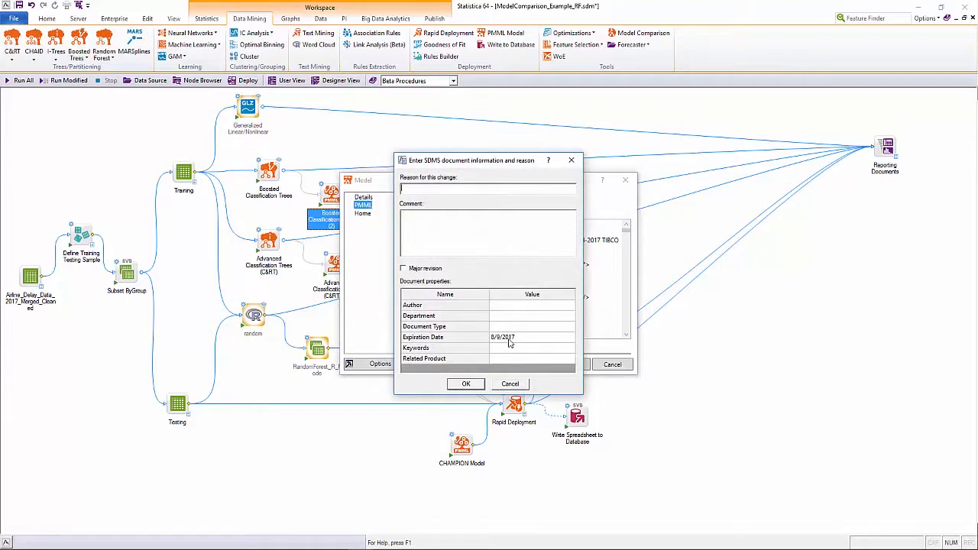